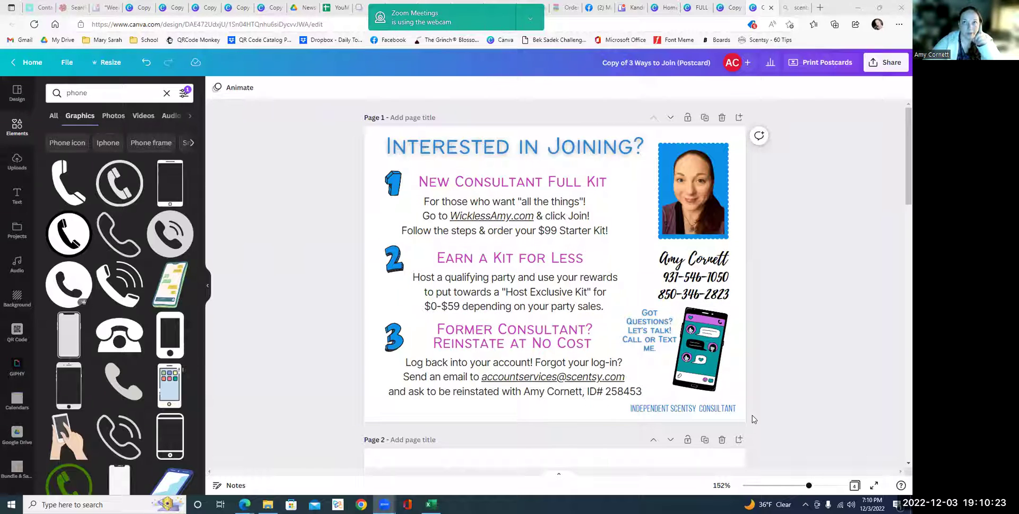
Delete the 'Copy of ' prefix so the title reads '3 Ways to Join (Postcard)'
left_click(745, 417)
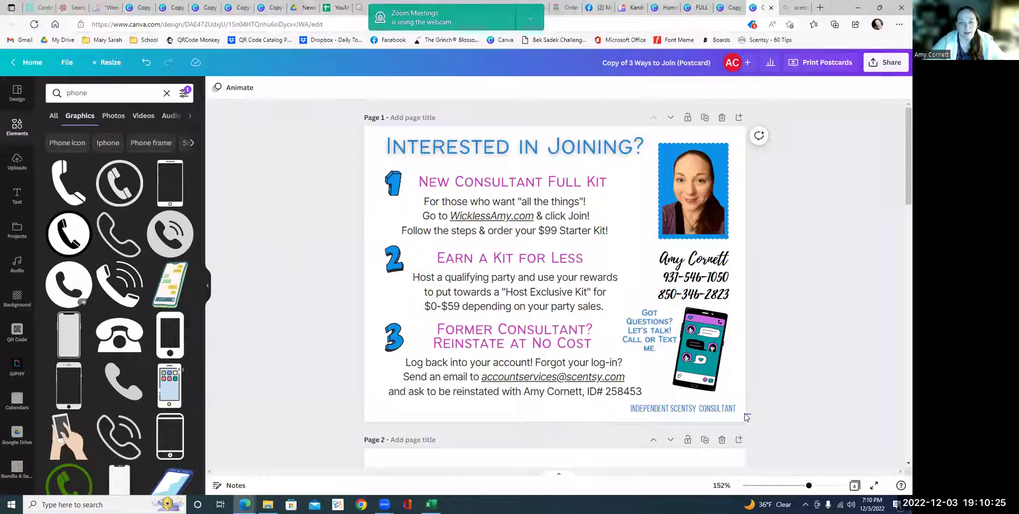
left_click(68, 64)
left_click(97, 90)
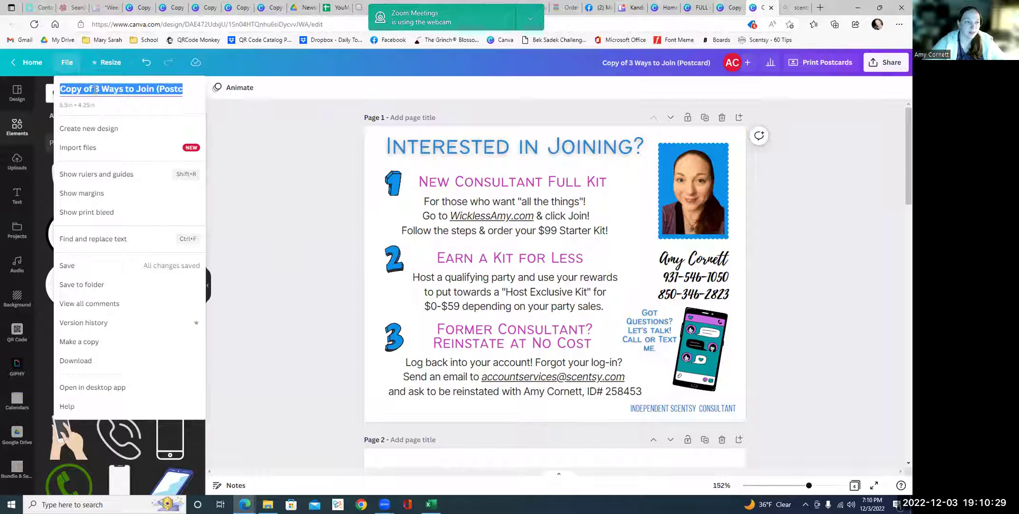
left_click(99, 90)
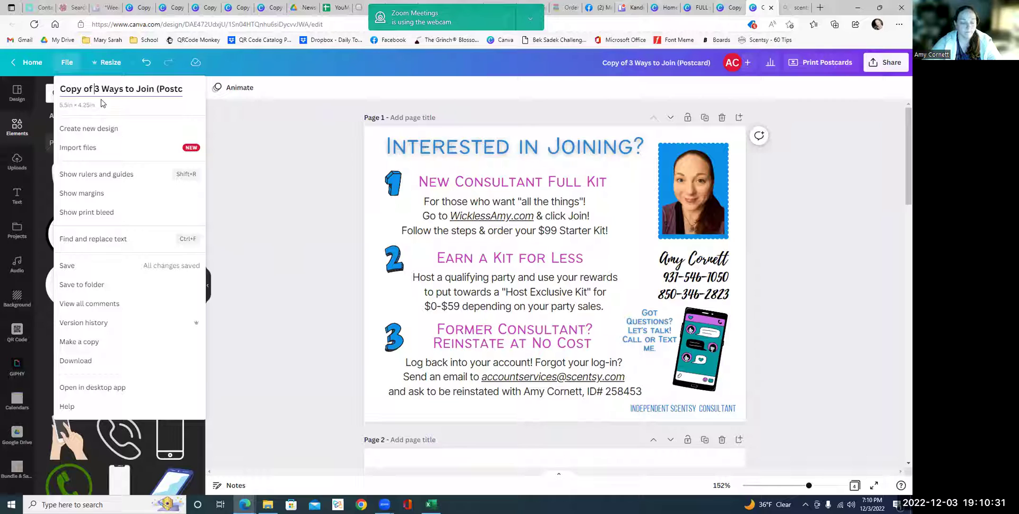
key("BackSpace")
key("BackSpace")
key("BackSpace")
key("BackSpace")
key("BackSpace")
key("BackSpace")
key("BackSpace")
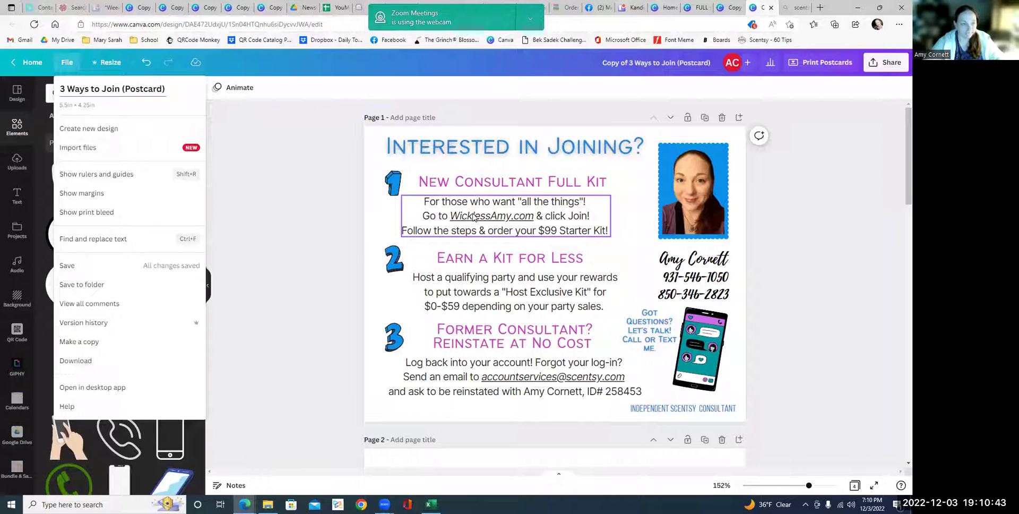
Confirm the new title, then select every page 1 element and group them
key("Return")
left_click(314, 229)
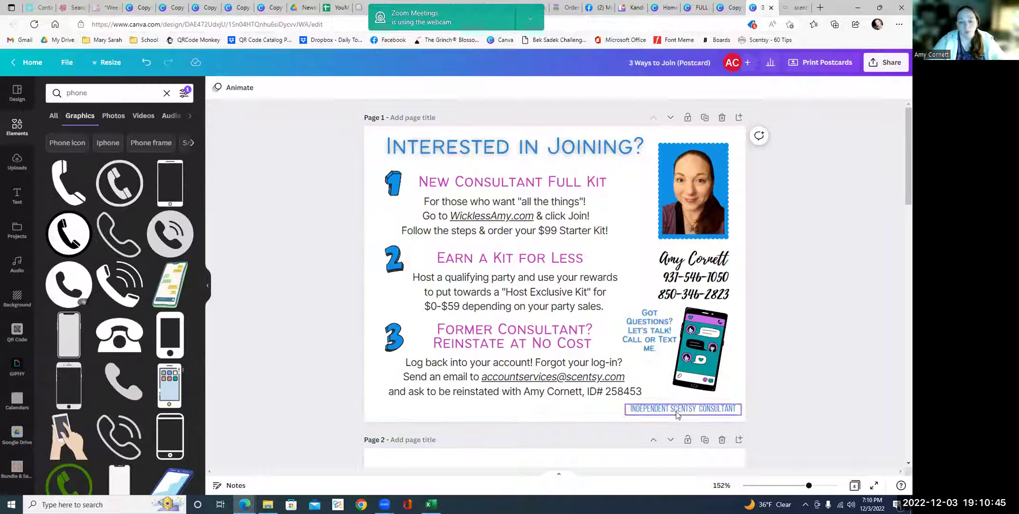
mouse_move(760, 427)
left_mouse_down()
mouse_move(358, 211)
mouse_move(339, 133)
left_mouse_up()
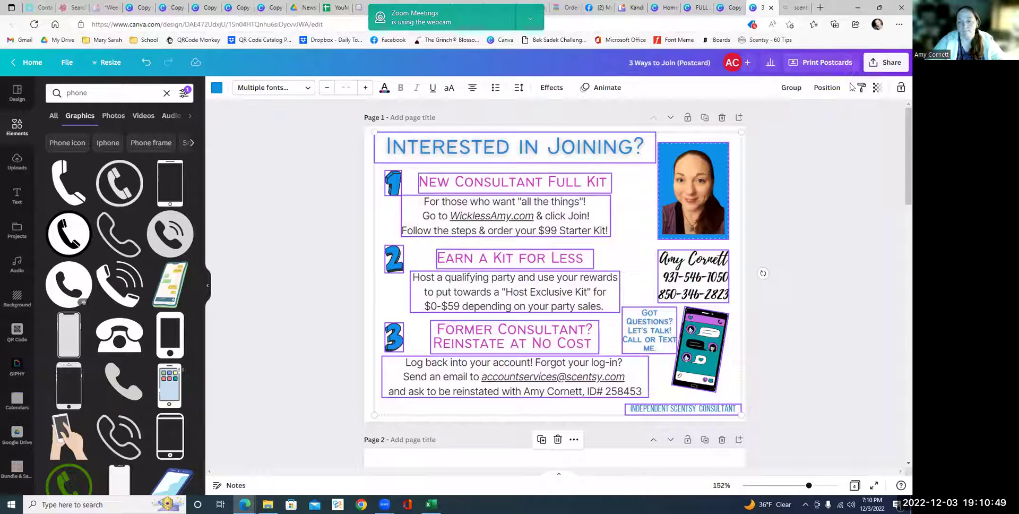
left_click(792, 88)
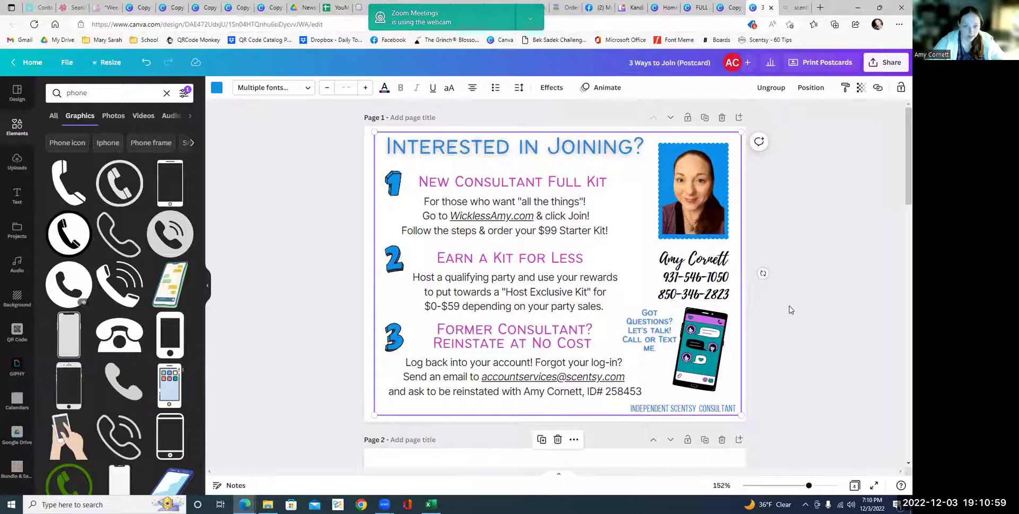
Deselect the group, collapse the side panel and scroll through the pages to review
left_click(795, 303)
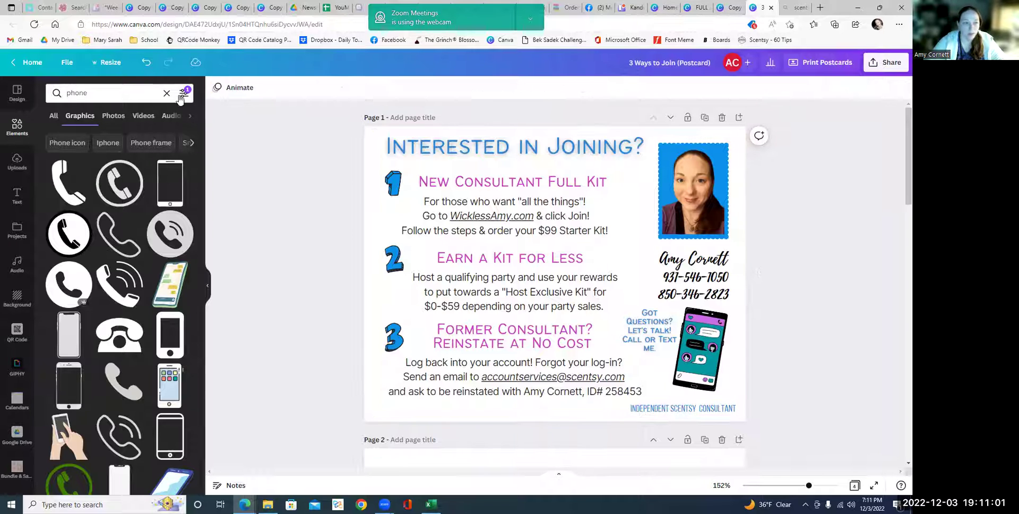
left_click(210, 287)
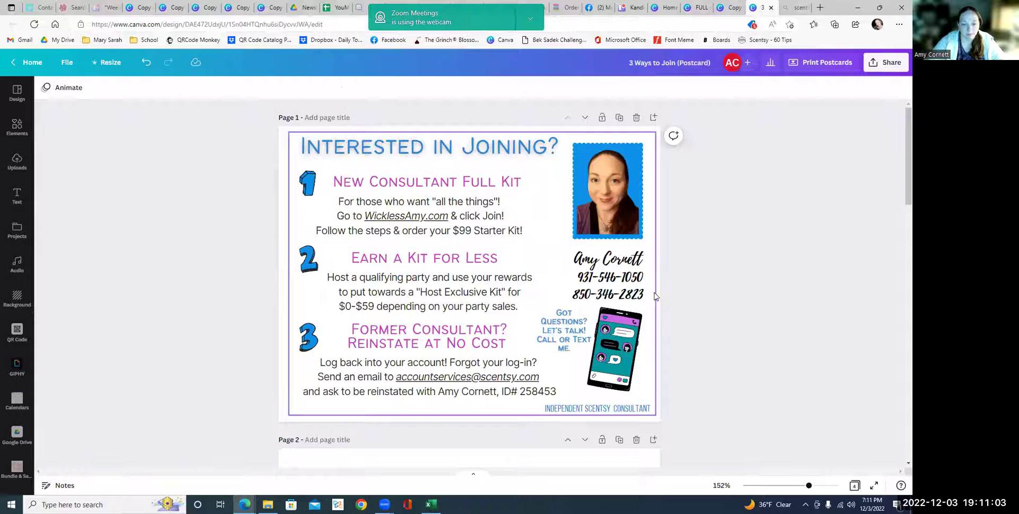
scroll(732, 303, "down", 4)
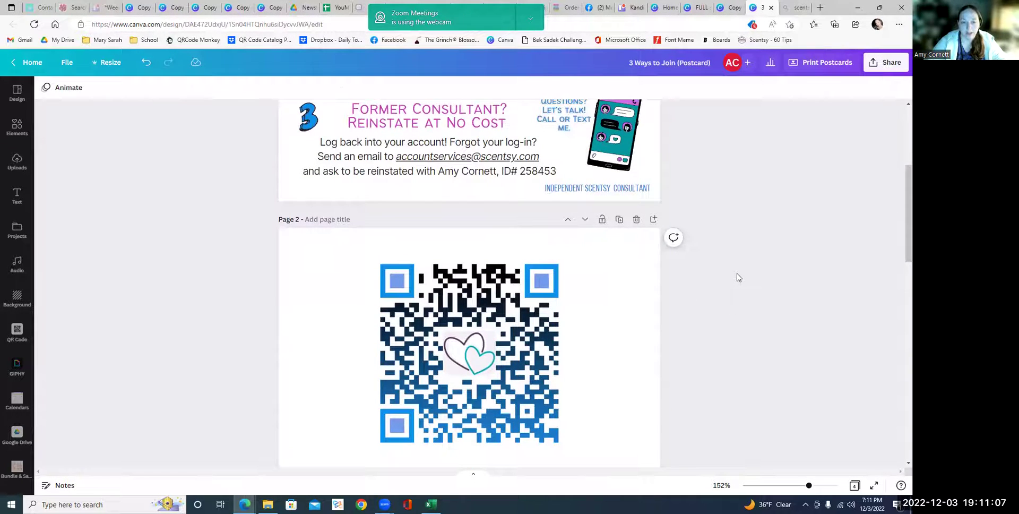
scroll(737, 276, "down", 2)
scroll(737, 276, "down", 5)
scroll(738, 279, "up", 8)
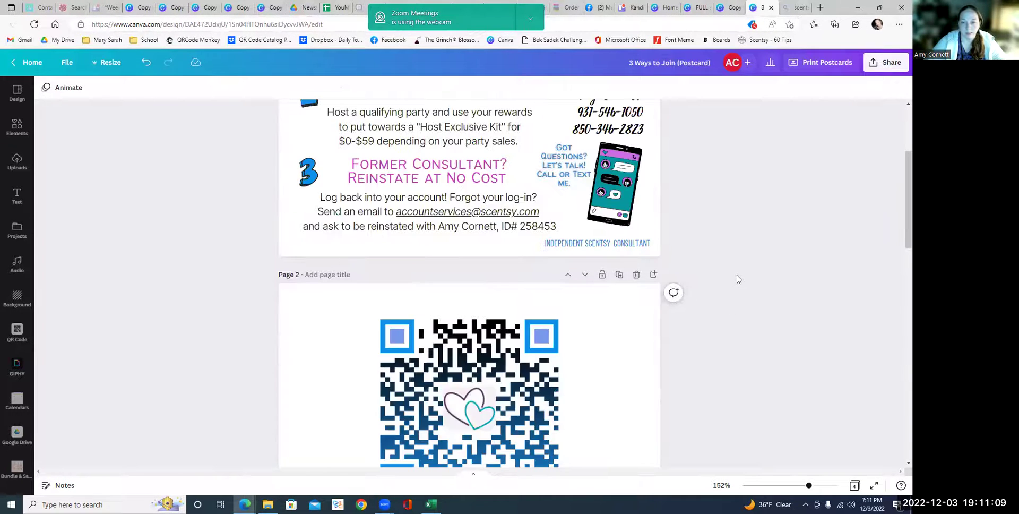
scroll(737, 278, "up", 3)
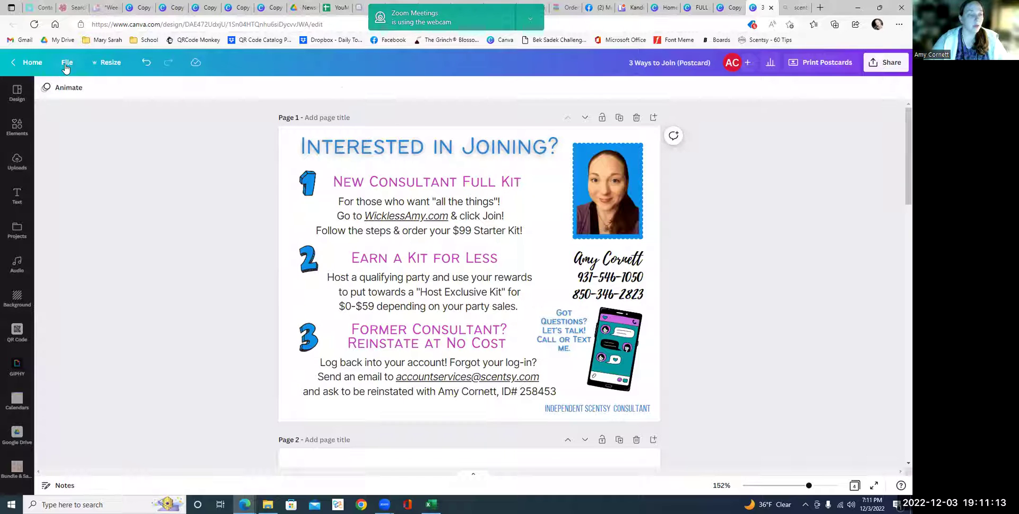
Create a Copy & resize version of the postcard at 11 × 8.5 in
left_click(110, 65)
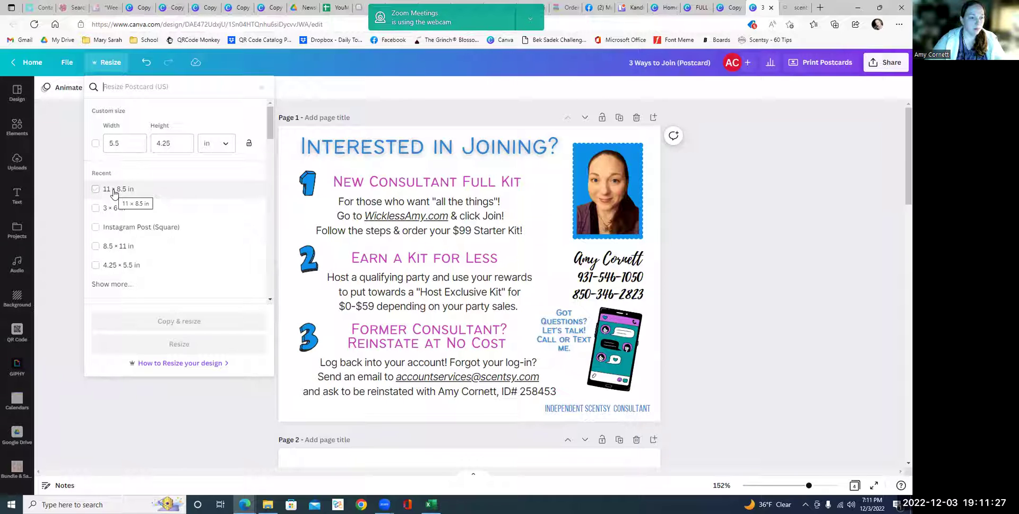
left_click(113, 190)
left_click(175, 321)
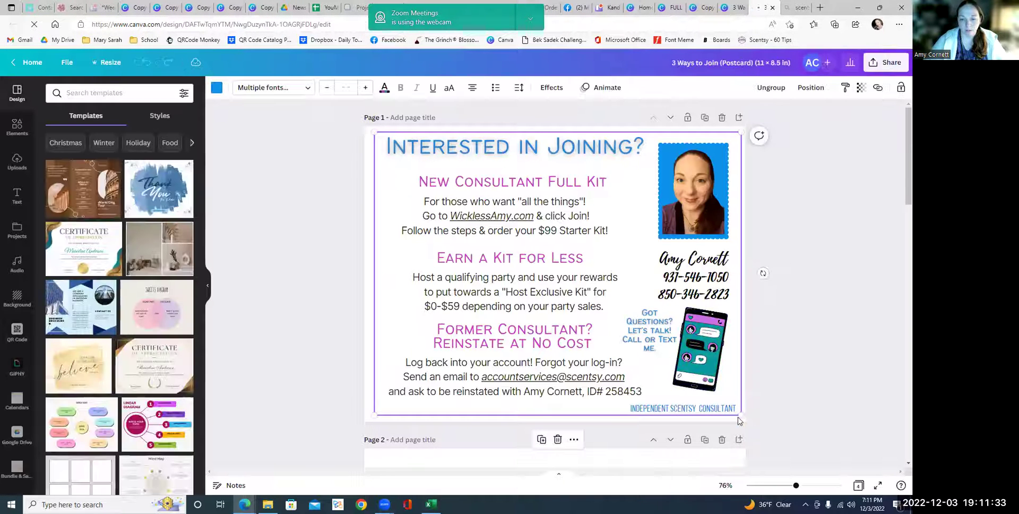
Shrink the postcard to about 5 × 3.8 in at the top-left and duplicate it beside itself
mouse_move(738, 420)
left_mouse_down()
mouse_move(538, 280)
mouse_move(569, 281)
left_mouse_up()
mouse_move(521, 247)
left_mouse_down()
mouse_move(529, 253)
mouse_move(520, 252)
left_mouse_up()
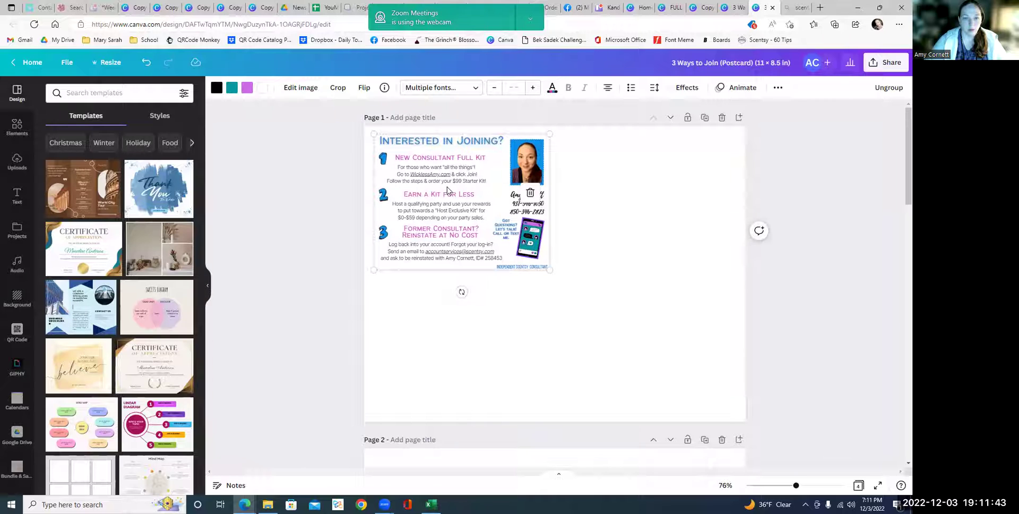
right_click(448, 190)
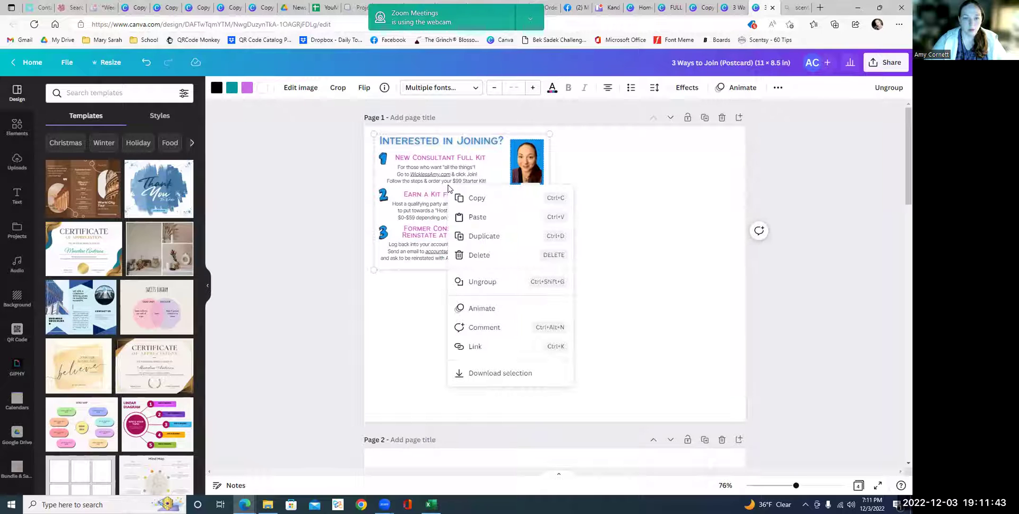
left_click(480, 235)
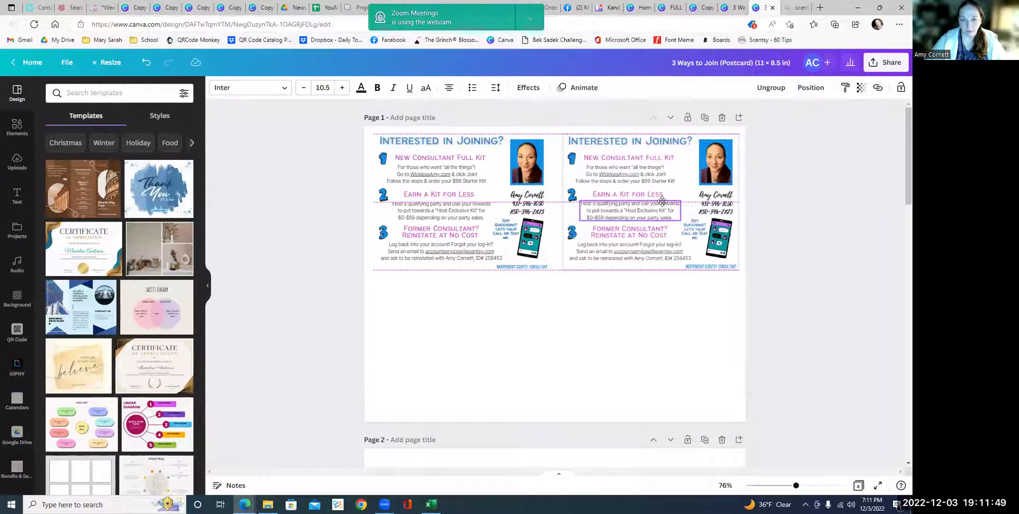
Make two more postcard copies and align them in the bottom row for a two-by-two grid
left_click(661, 200)
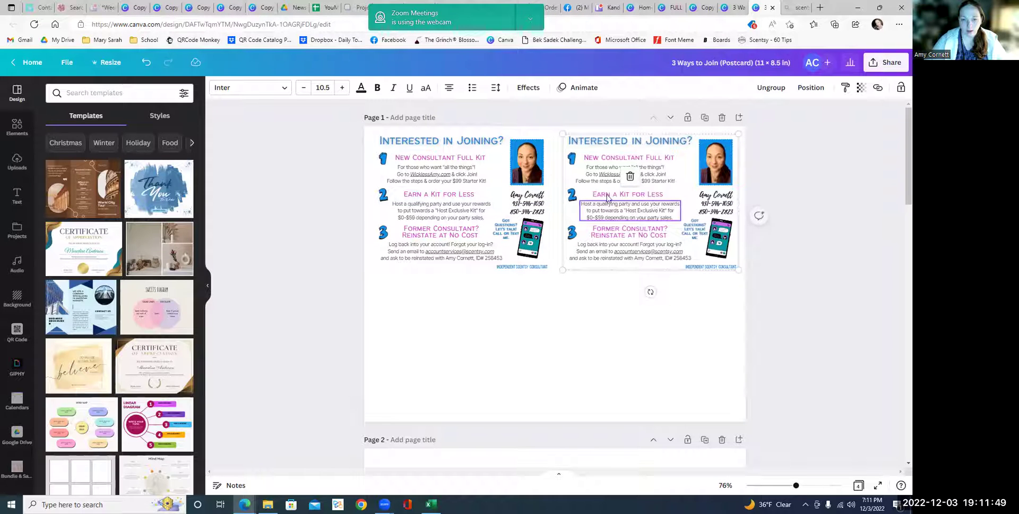
right_click(586, 148)
left_click(613, 197)
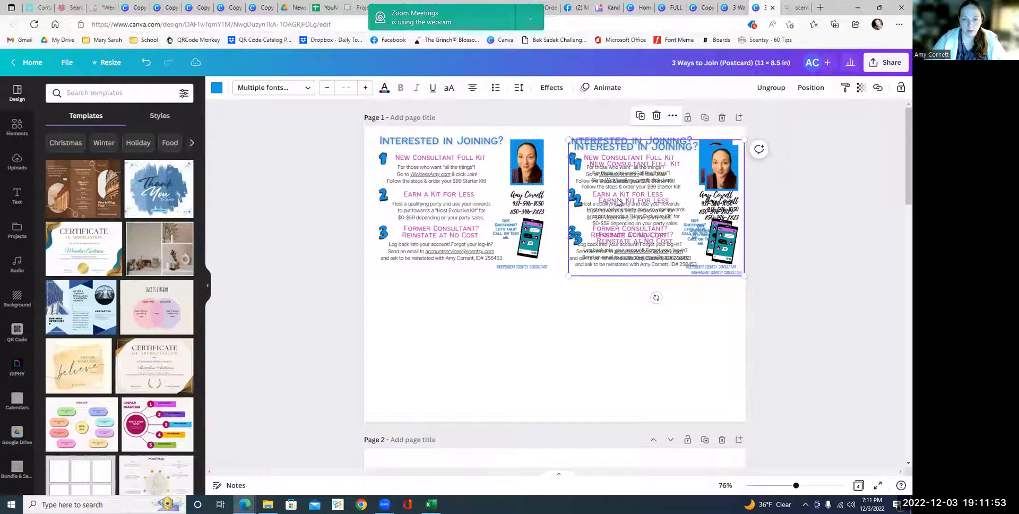
right_click(617, 202)
left_click(644, 250)
left_click_drag(620, 204, 620, 330)
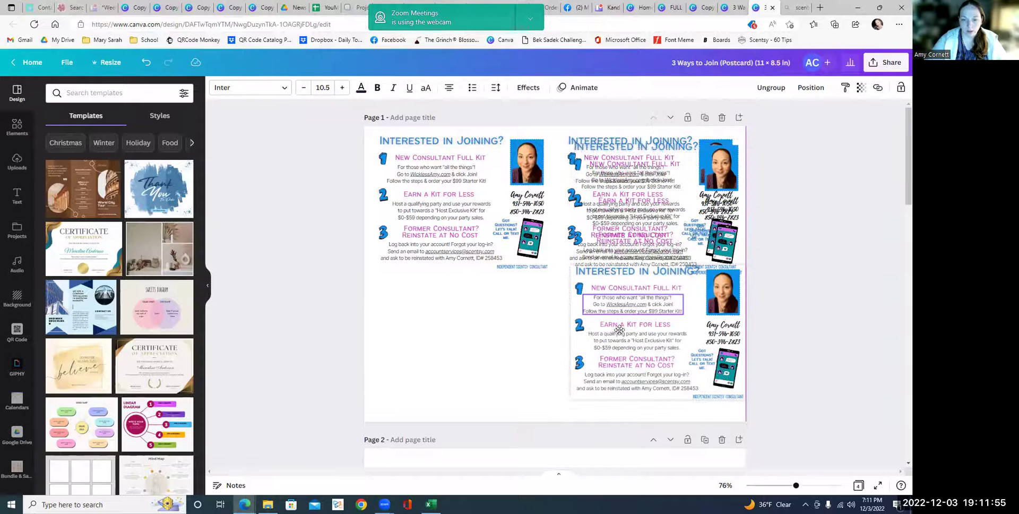
left_click_drag(626, 234, 433, 367)
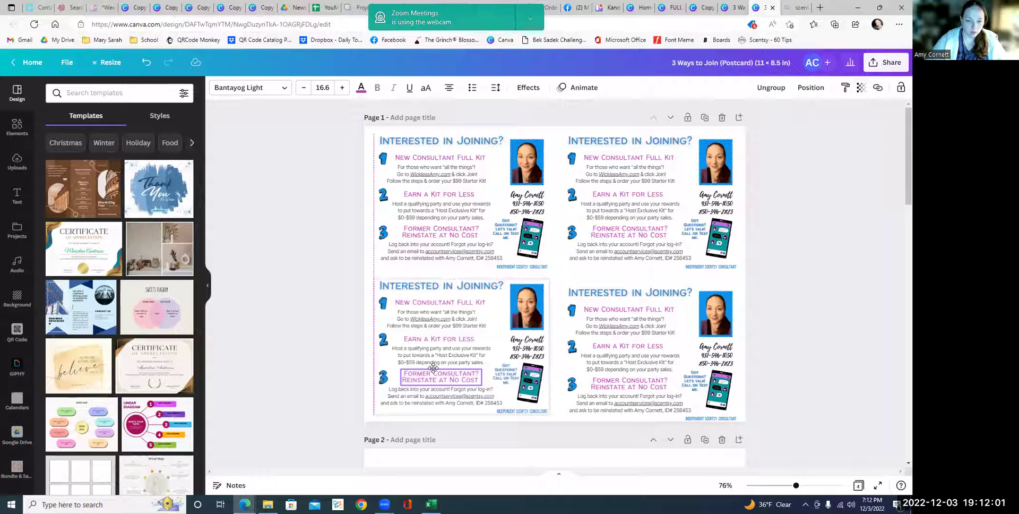
left_click_drag(578, 340, 578, 333)
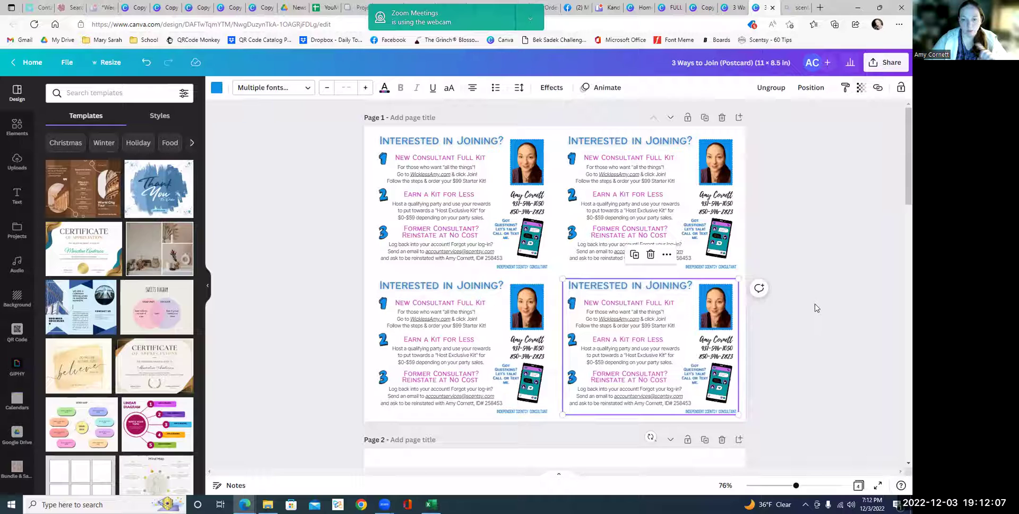
Shrink the Page 2 QR code to a small square and move it up and left
left_click(816, 308)
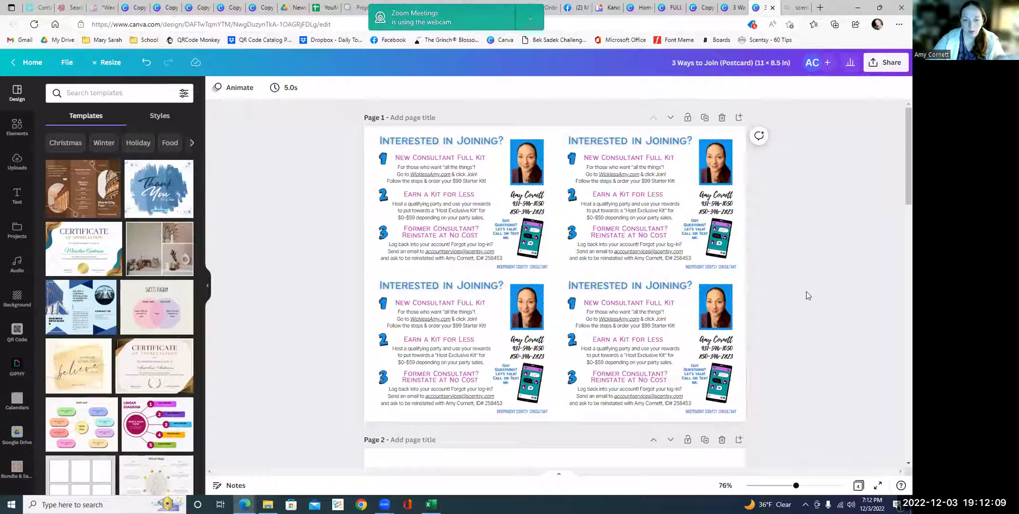
scroll(807, 292, "down", 4)
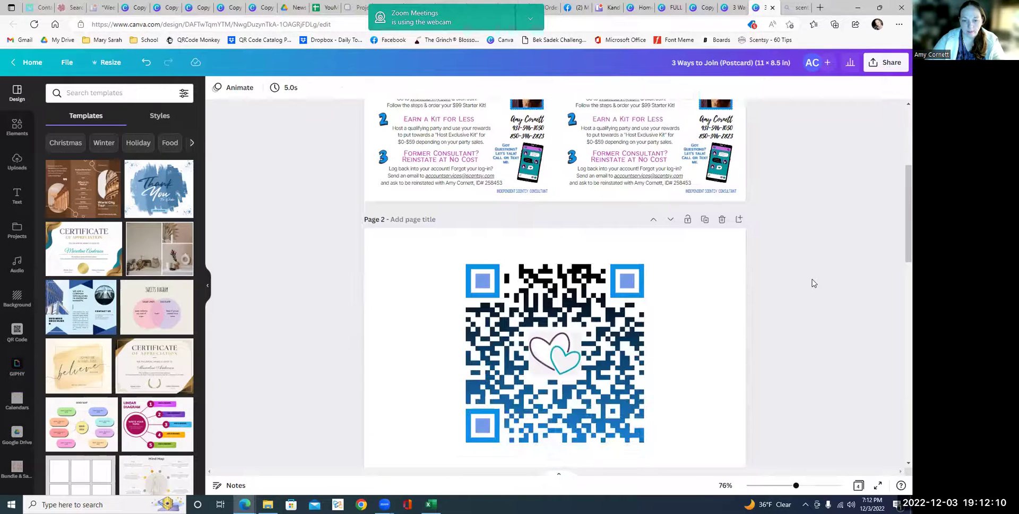
left_click(646, 338)
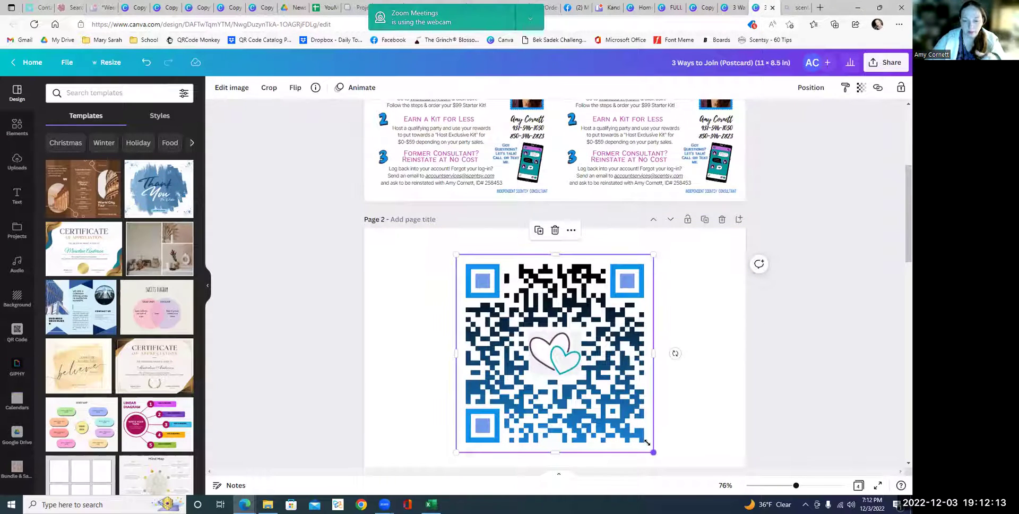
left_click_drag(647, 442, 532, 329)
left_click_drag(490, 301, 450, 297)
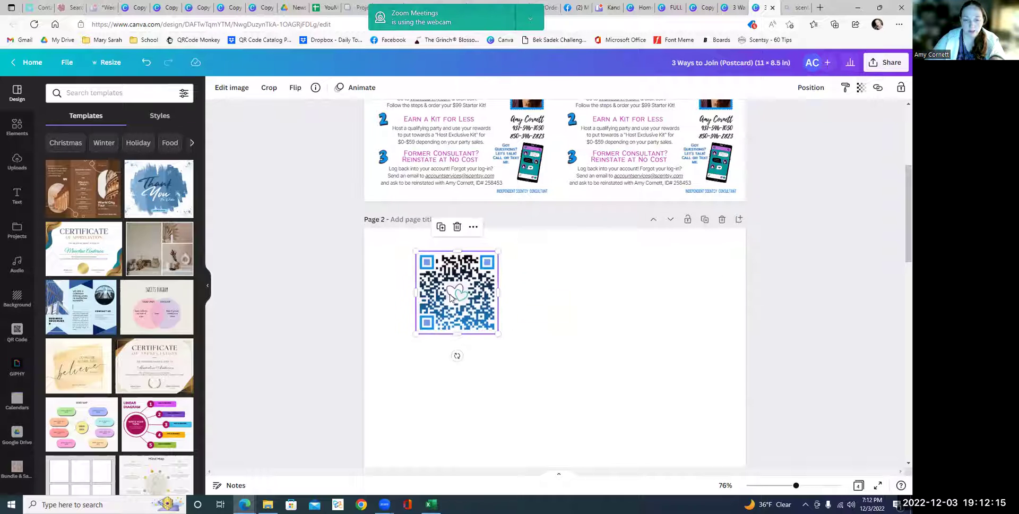
left_click(844, 279)
scroll(852, 260, "up", 2)
scroll(577, 226, "up", 2)
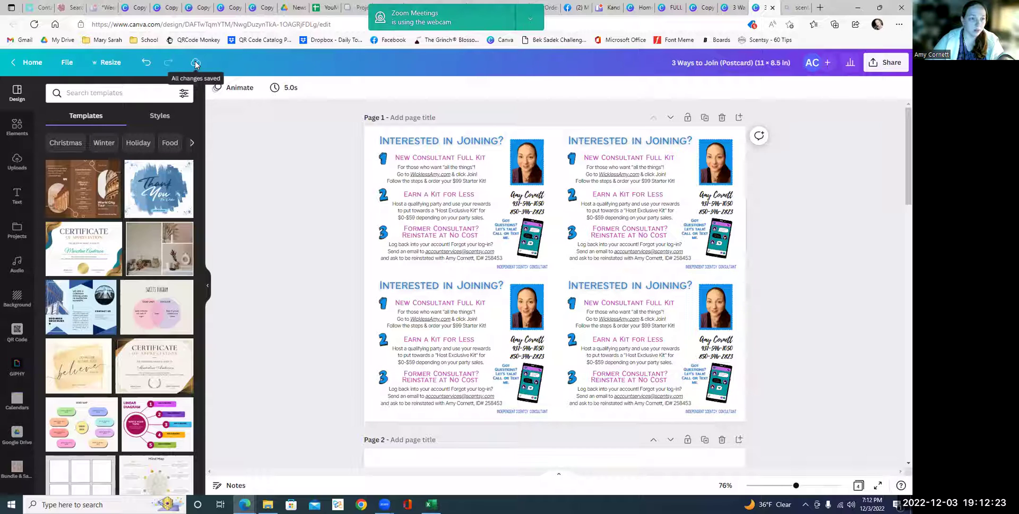
From the Home page, start a new custom-size design of 11 × 8.5 in
left_click(27, 62)
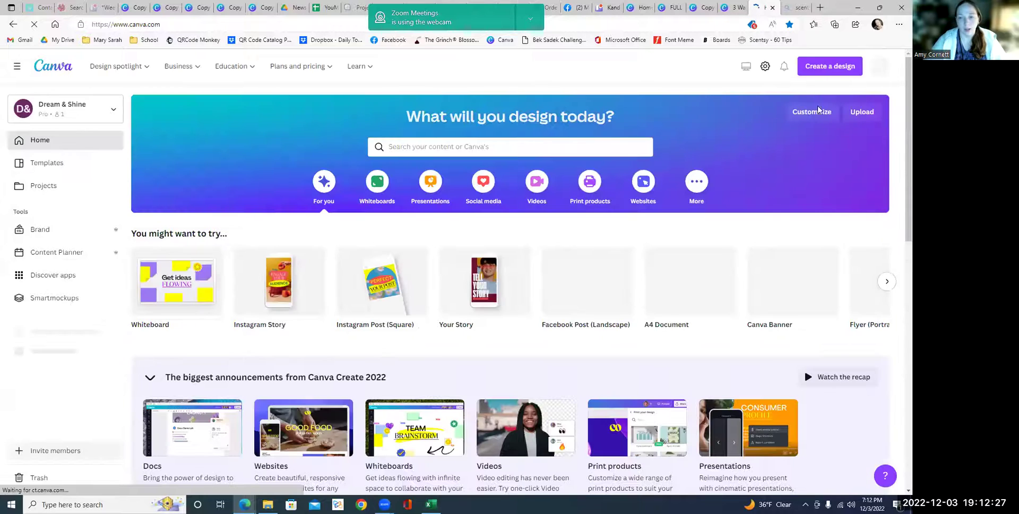
left_click(826, 66)
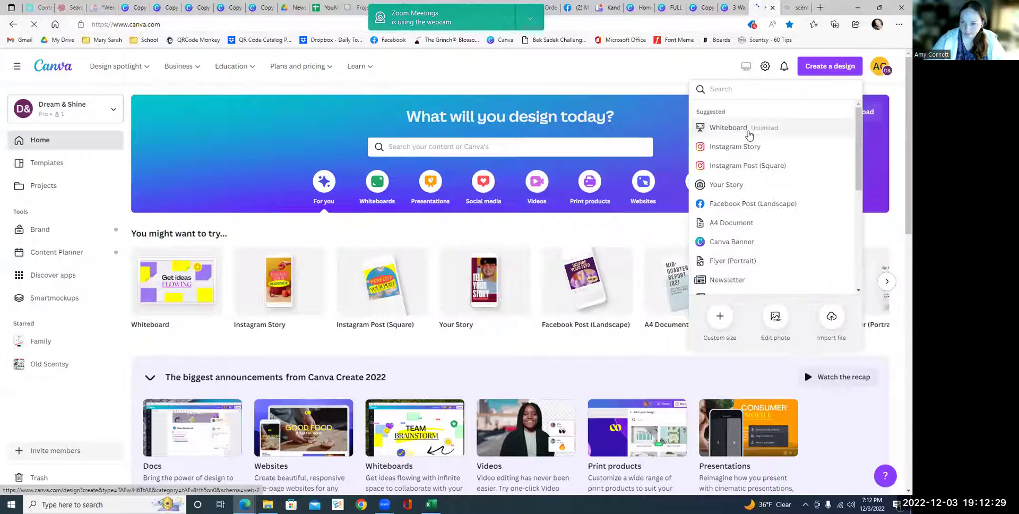
scroll(736, 212, "down", 2)
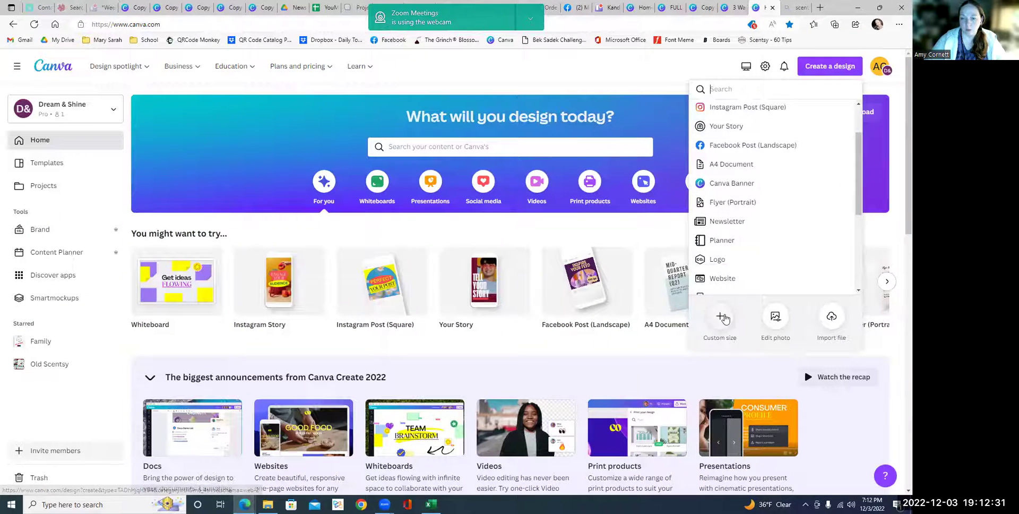
left_click(719, 316)
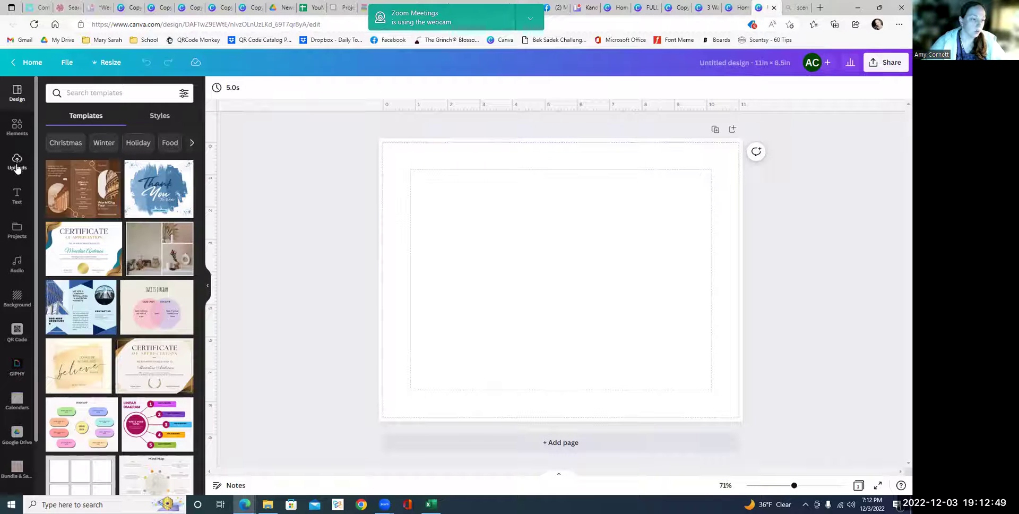
In Projects, filter to Designs and show the pages of '3 Ways to Join (Postcard)'
left_click(17, 229)
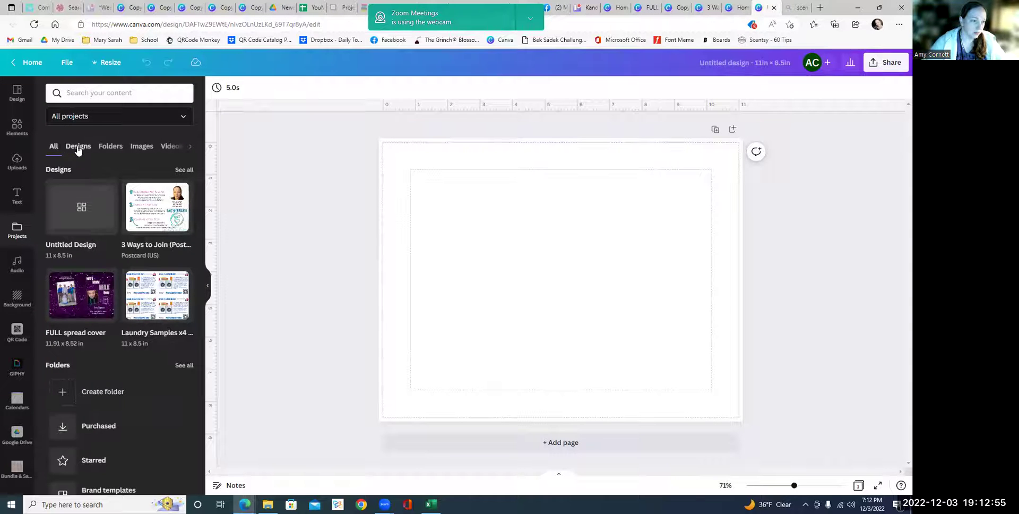
mouse_move(157, 208)
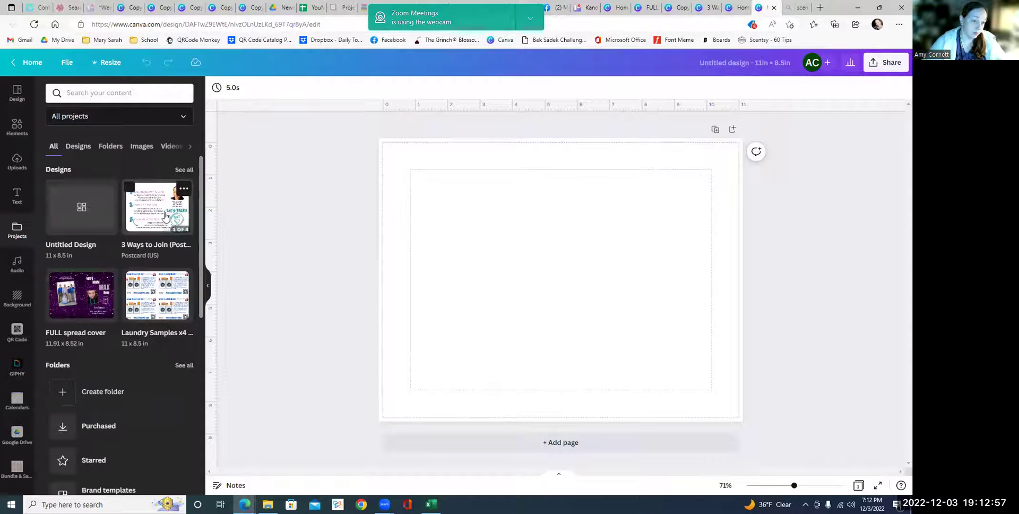
left_click(75, 148)
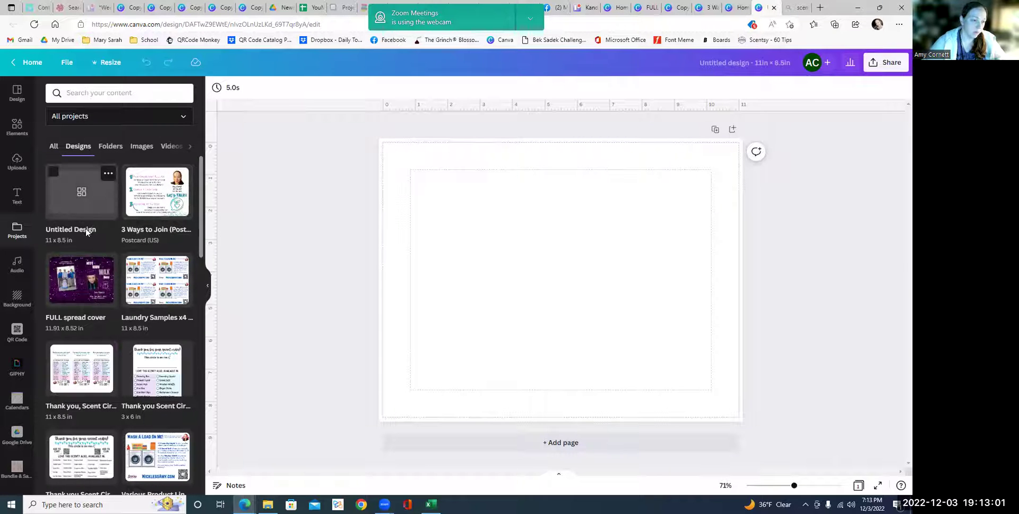
left_click(53, 152)
left_click(154, 218)
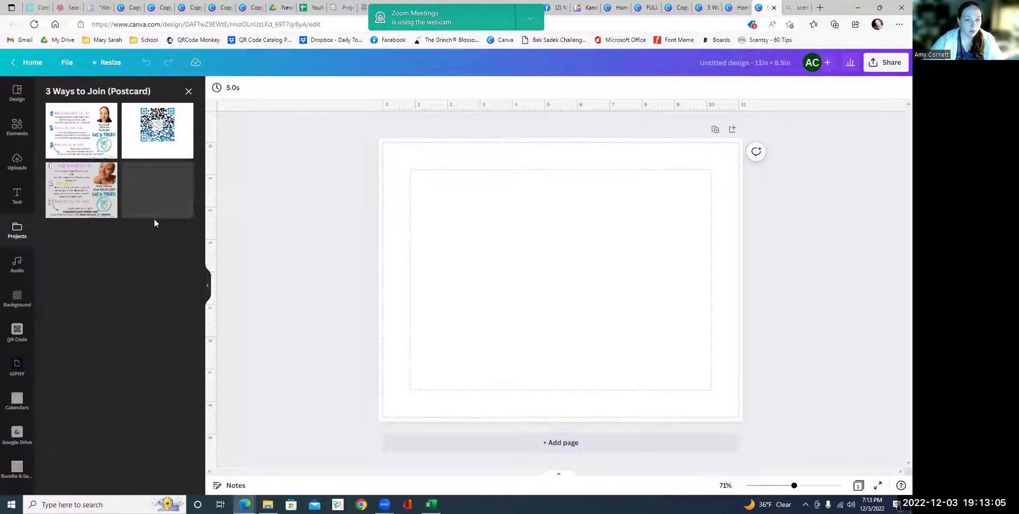
Add the postcard's first page and drag its corner down to quarter-page size at top-left
left_click(77, 139)
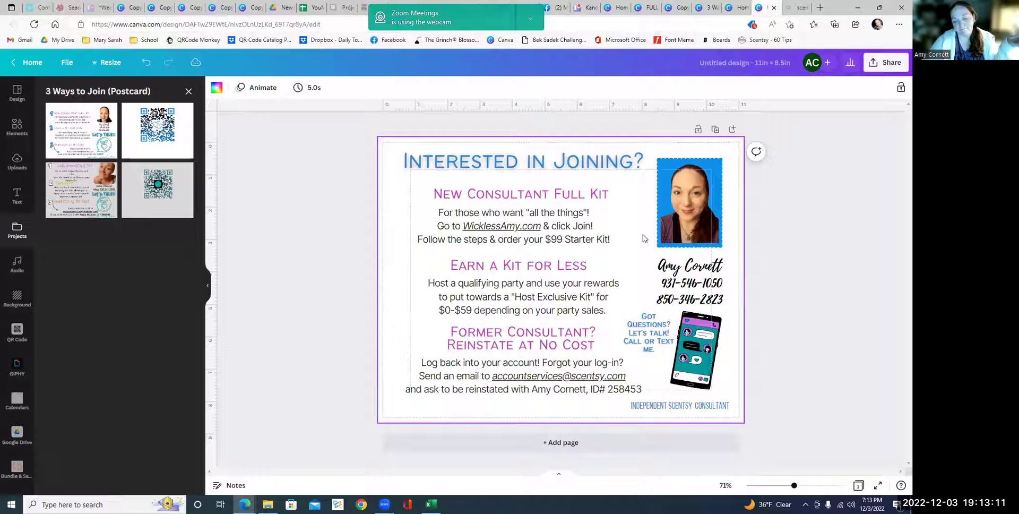
left_click(733, 409)
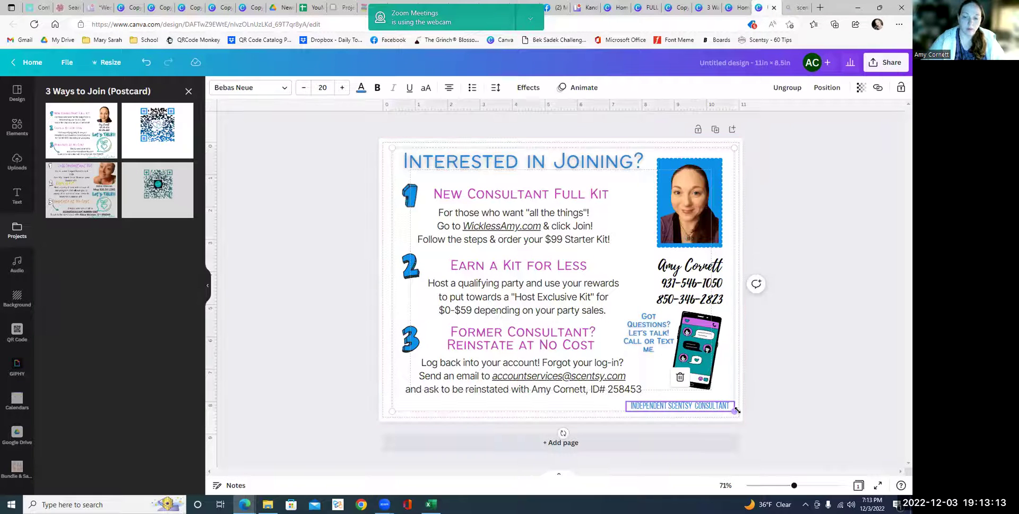
left_click_drag(733, 409, 550, 284)
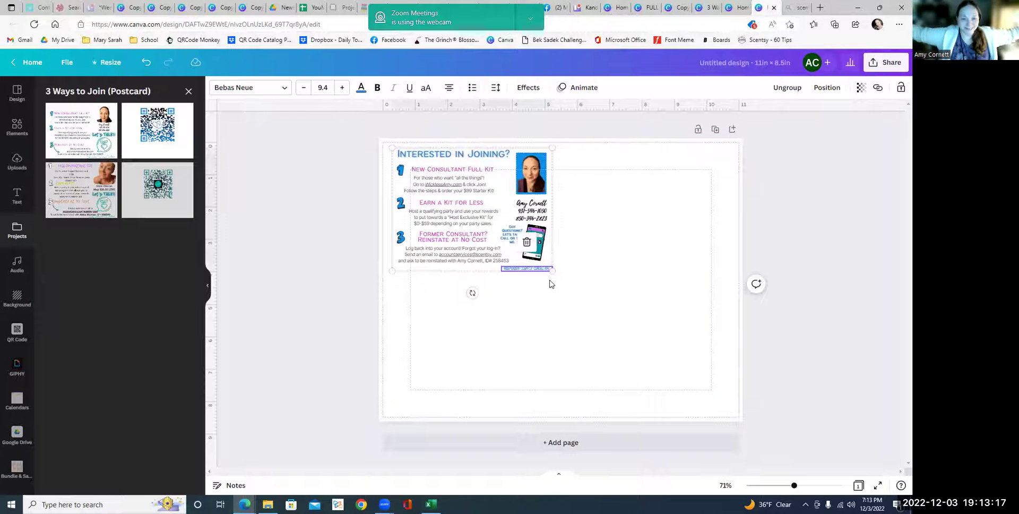